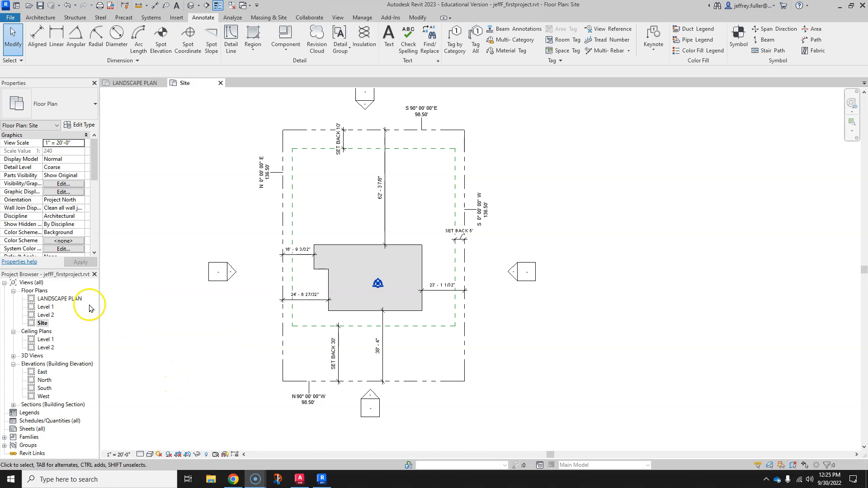
- Open the LANDSCAPE PLAN floor plan view
double_click(58, 299)
scroll(184, 337, "down", 3)
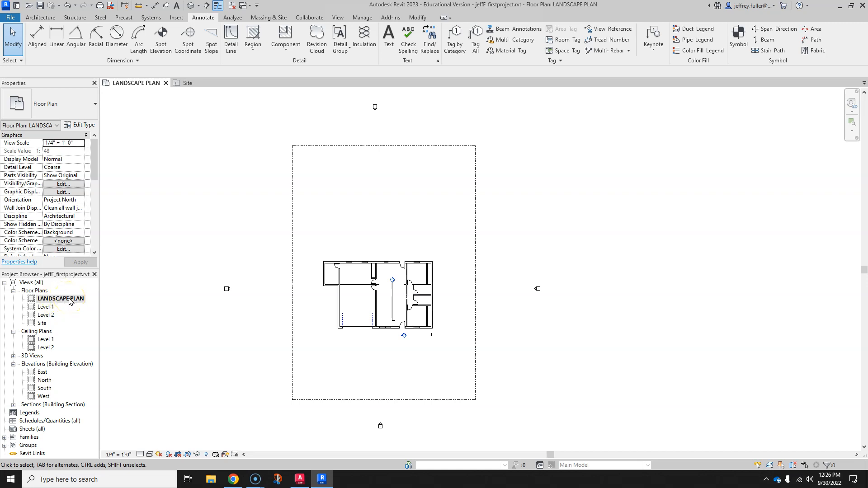
middle_click_drag(123, 300, 129, 300)
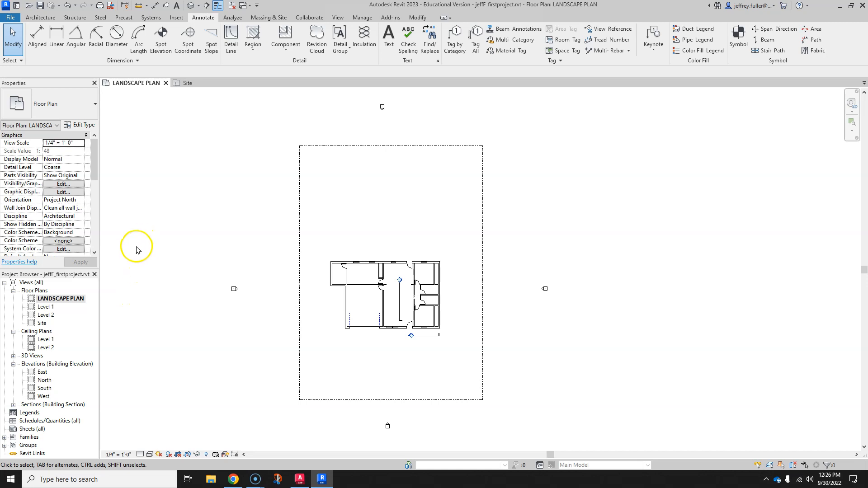
- Look at the Level 1 floor plan for comparison and return to LANDSCAPE PLAN
double_click(45, 307)
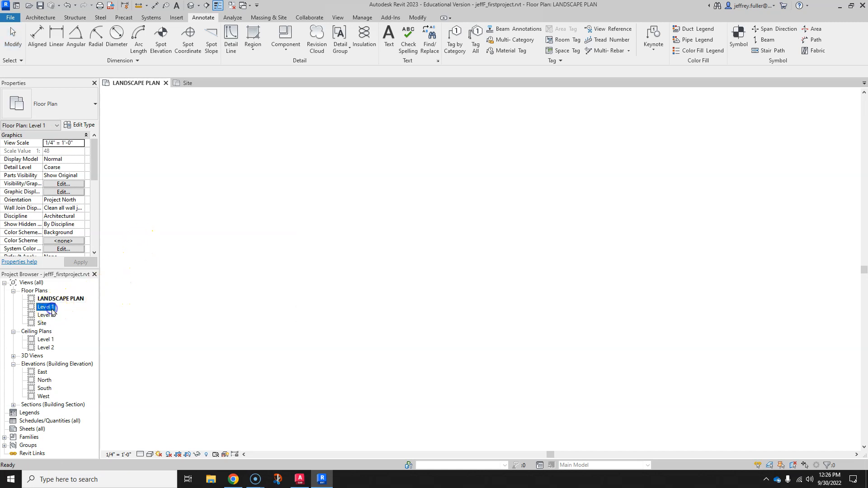
left_click(73, 298)
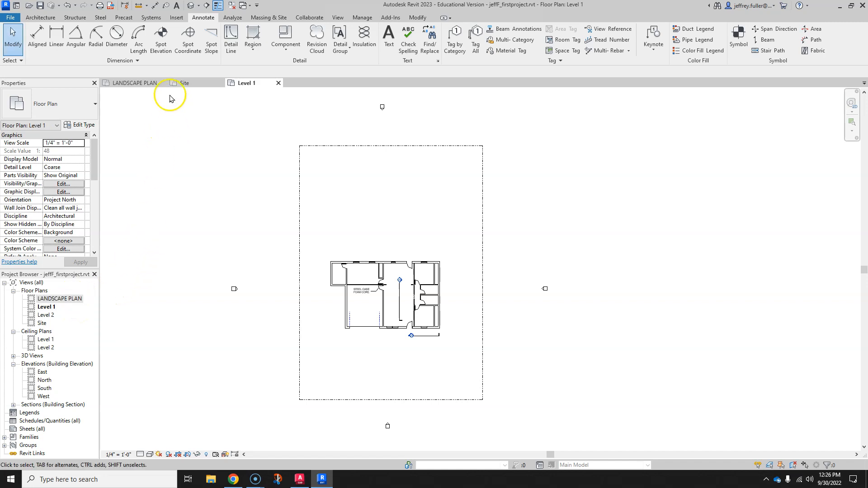
left_click(141, 83)
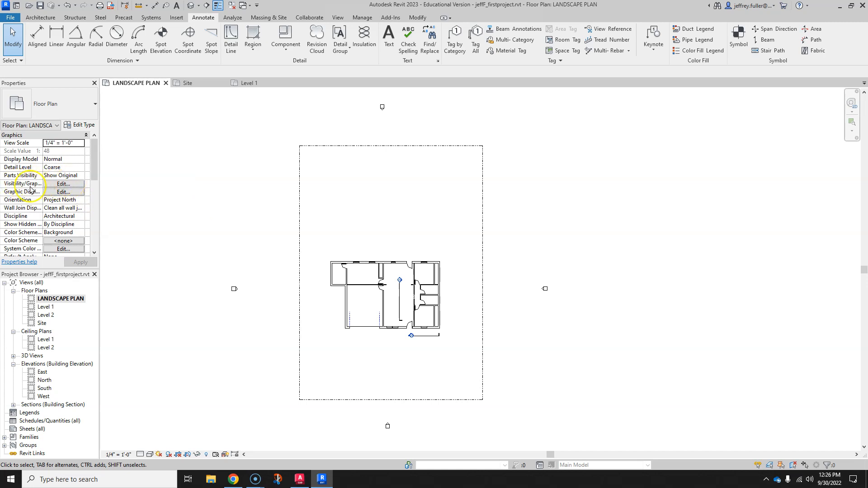
- Review the model categories in the Visibility/Graphic Overrides of LANDSCAPE PLAN, down to Topography and Walls
left_click(59, 183)
scroll(226, 226, "down", 6)
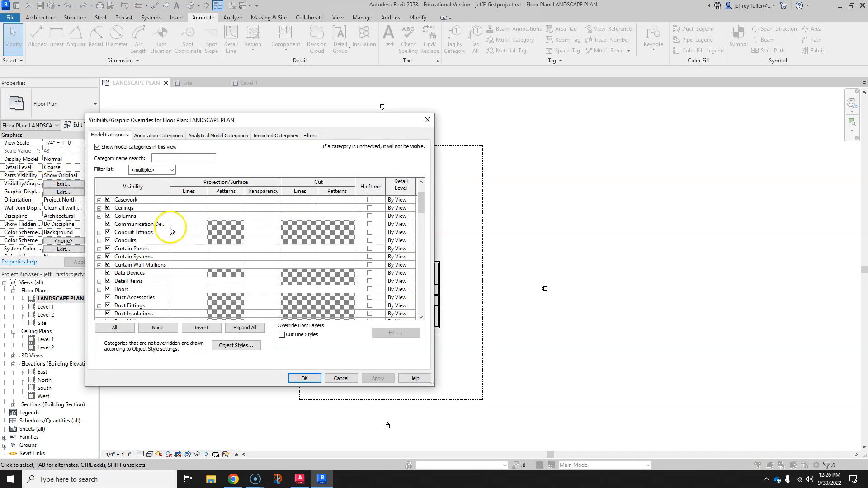
scroll(167, 232, "down", 3)
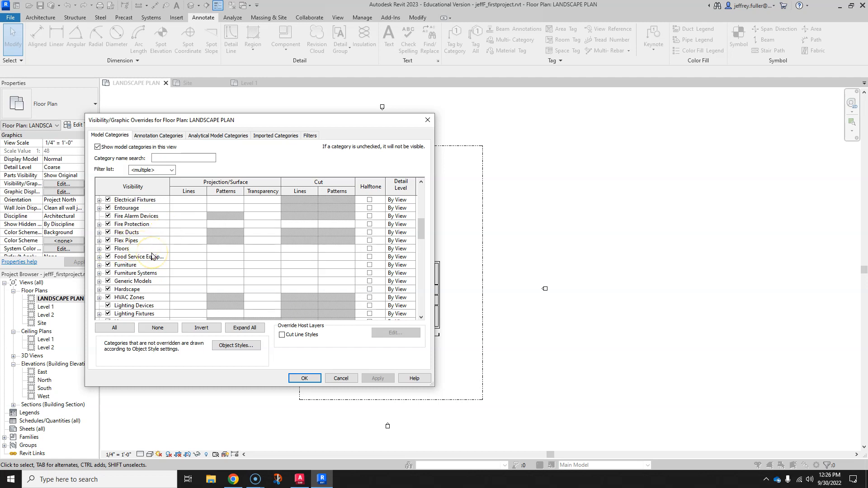
scroll(152, 256, "down", 5)
scroll(152, 256, "down", 5)
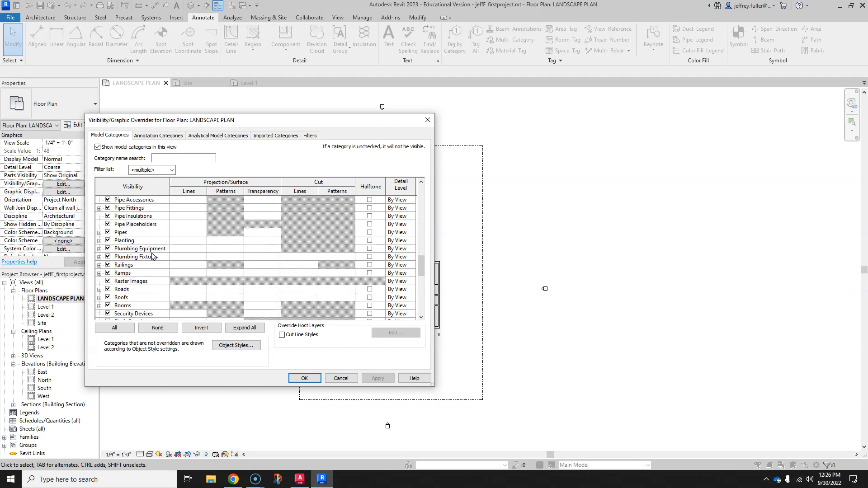
scroll(152, 256, "down", 8)
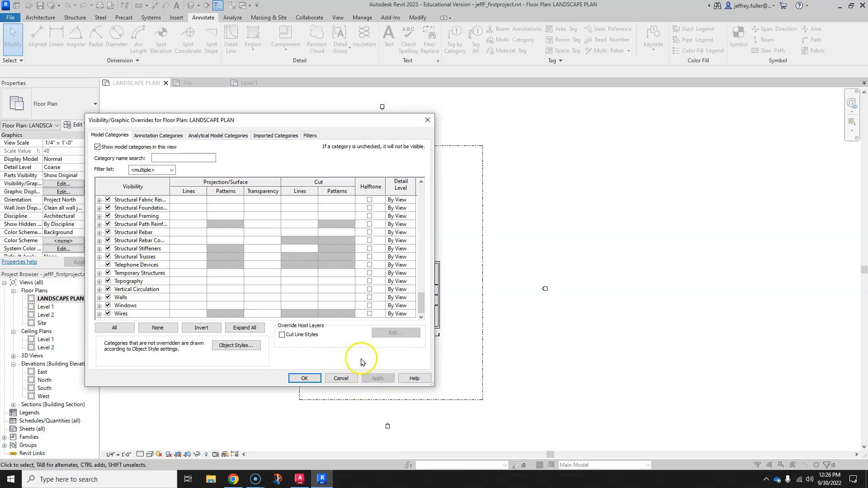
left_click(304, 379)
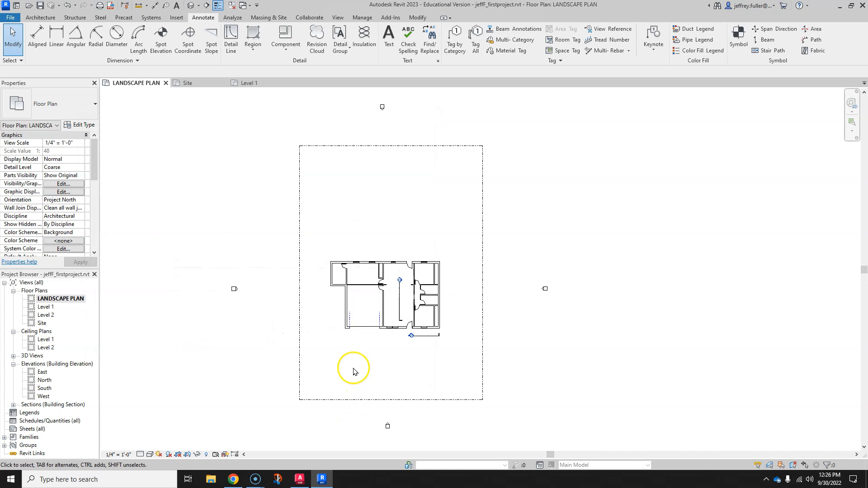
- Start a toposurface and place points at absolute elevation -0' 6" on five outer corners of the house
middle_click_drag(354, 368, 350, 370)
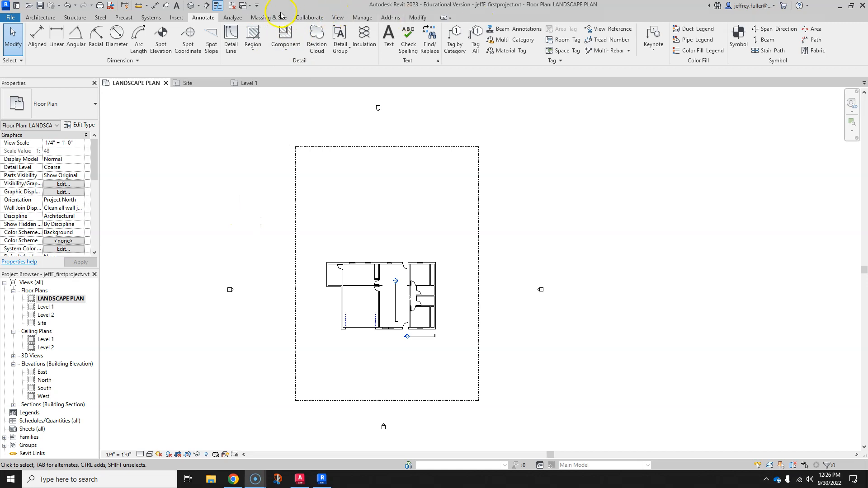
left_click(261, 17)
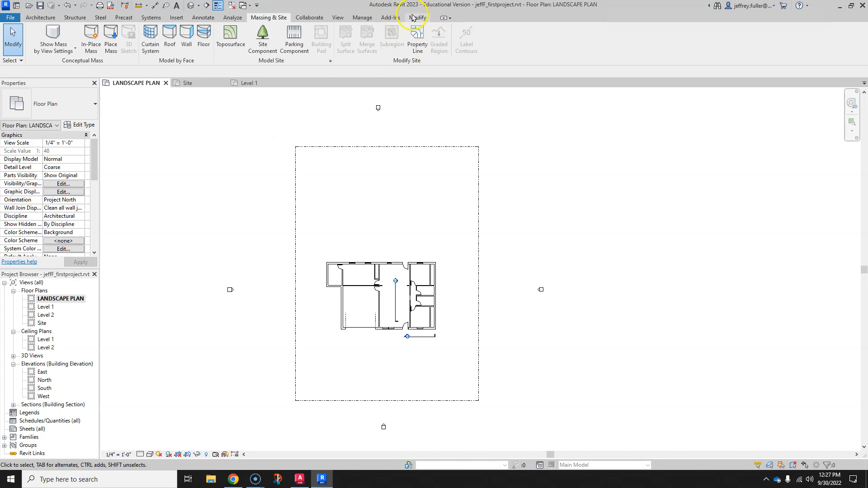
left_click(230, 37)
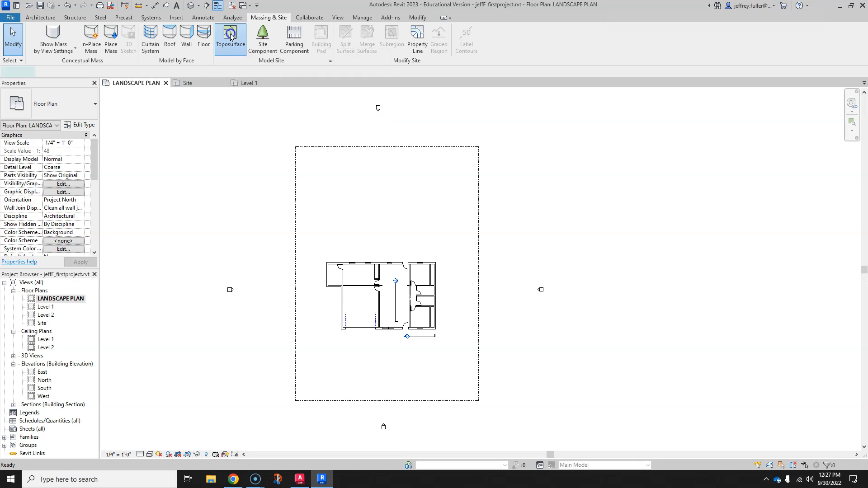
middle_click_drag(280, 192, 232, 187)
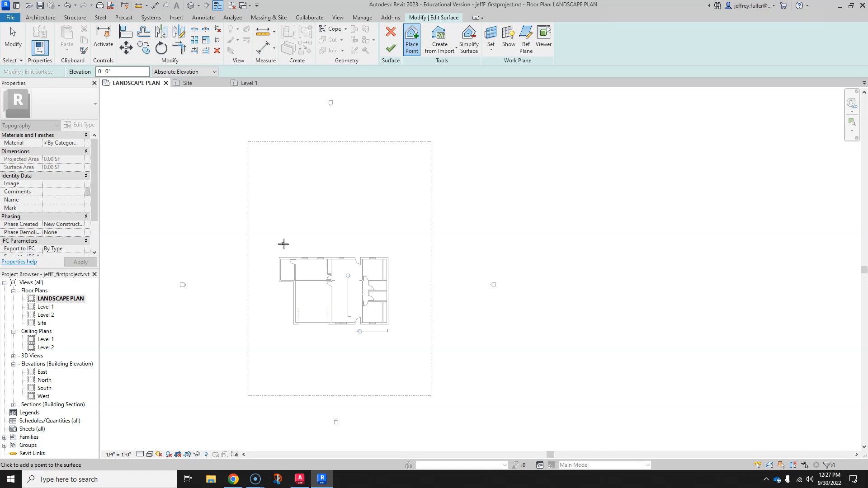
left_click(279, 243)
left_click(126, 72)
type("-6")
key("Return")
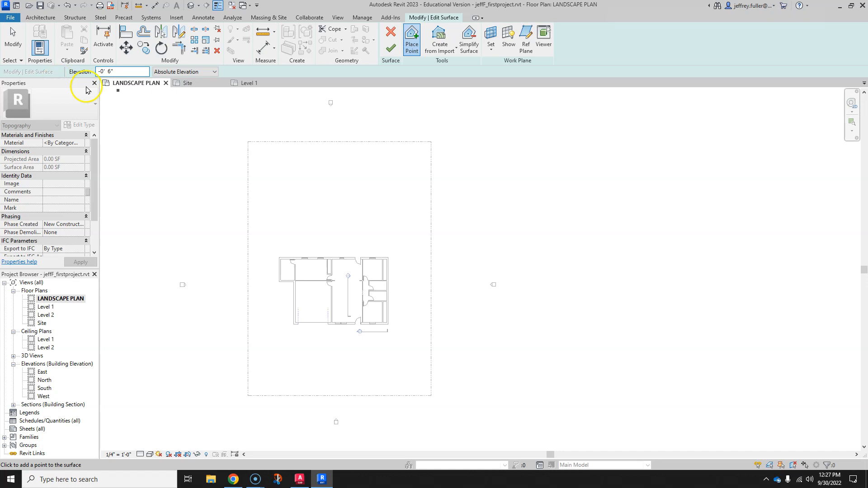
scroll(270, 246, "up", 2)
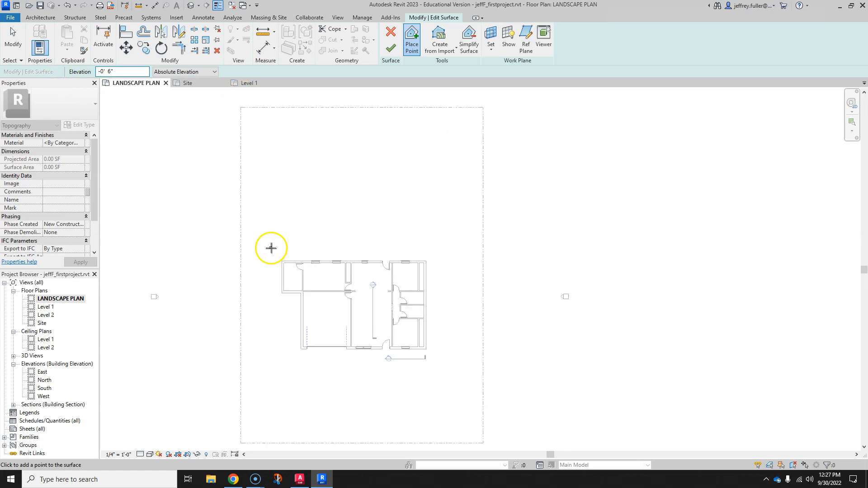
left_click(281, 259)
left_click(426, 261)
left_click(425, 349)
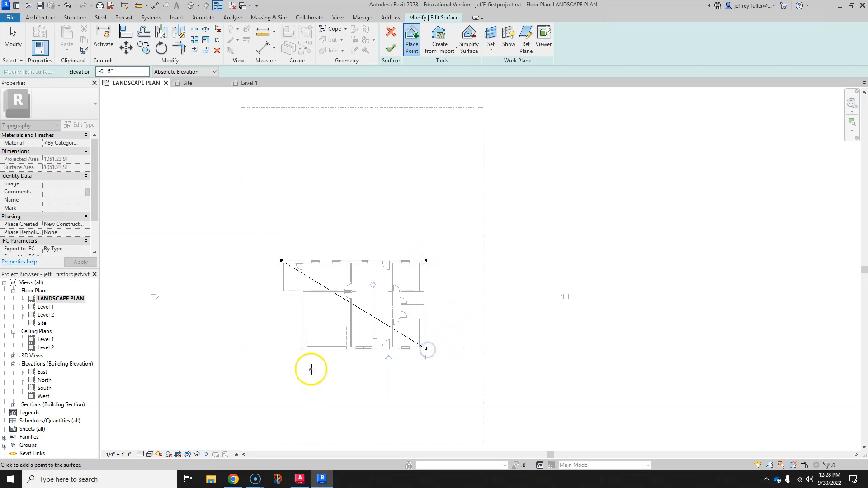
left_click(301, 349)
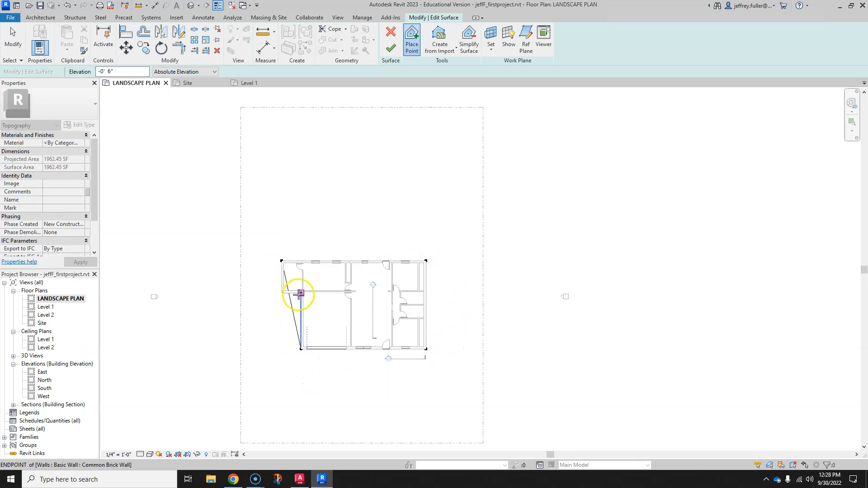
left_click(282, 294)
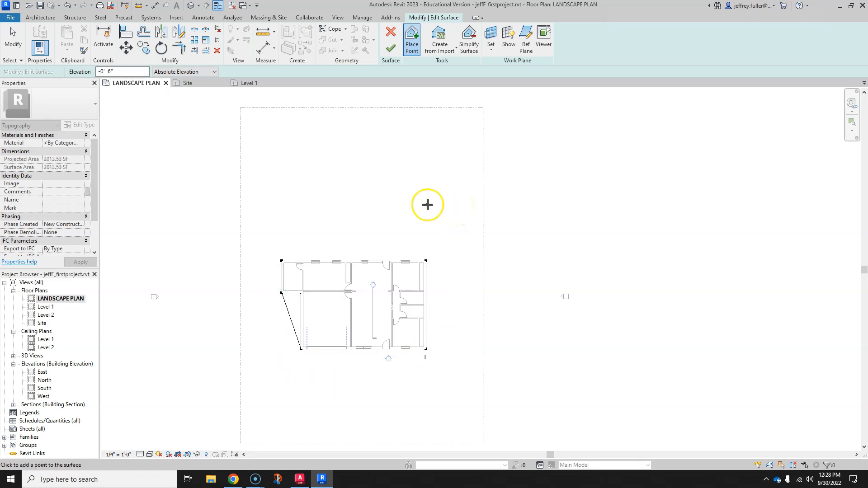
- Add five toposurface points at elevation -1' 0" in a ring a short distance outside the house walls
middle_click_drag(427, 205, 443, 203)
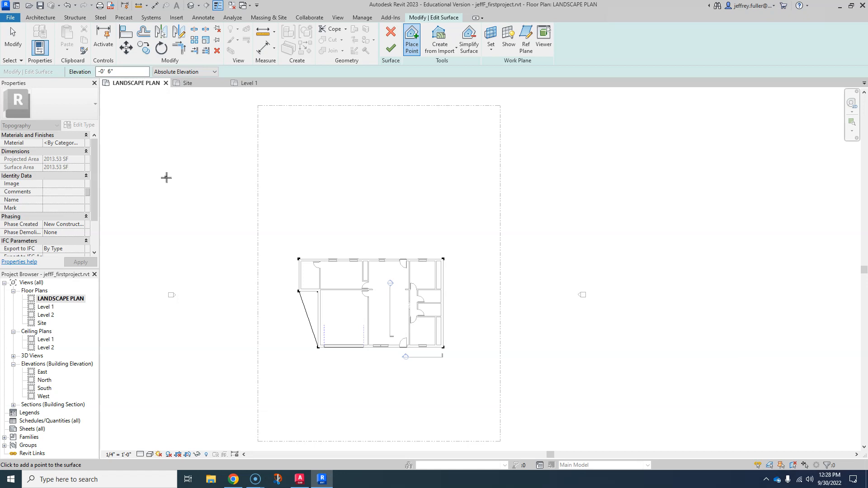
left_click_drag(121, 72, 65, 73)
type("-12")
key("Return")
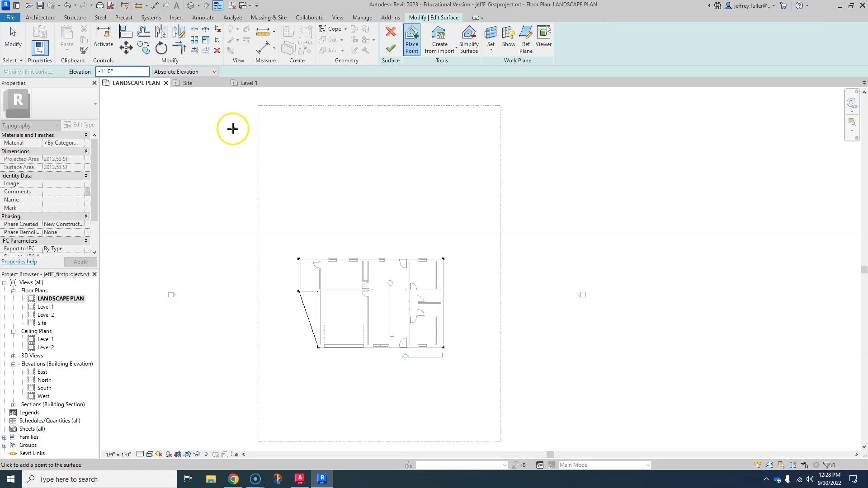
scroll(297, 246, "up", 1)
scroll(297, 247, "up", 1)
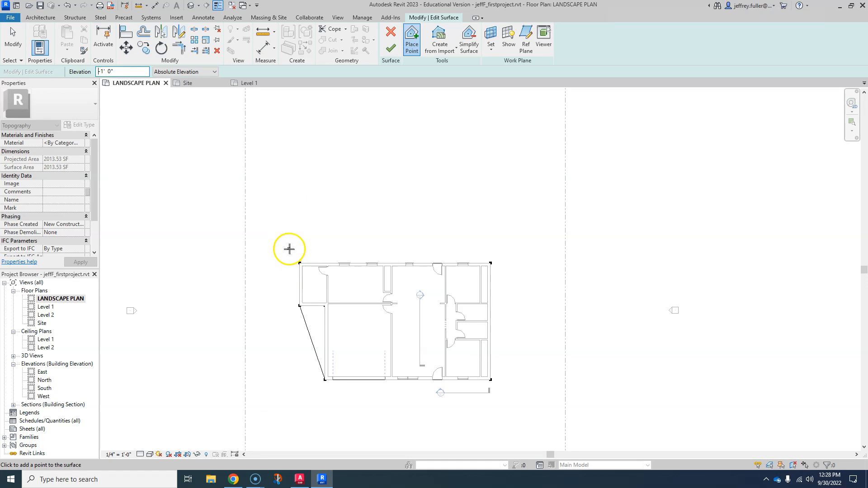
left_click(289, 248)
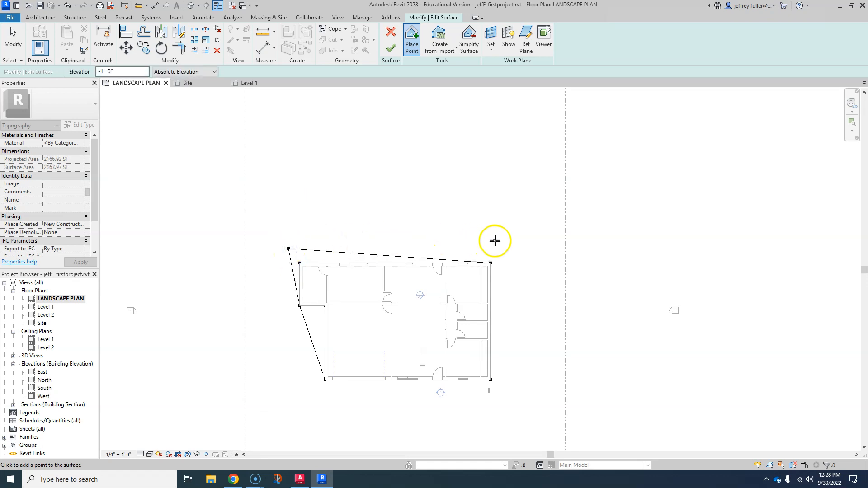
left_click(509, 395)
left_click(314, 403)
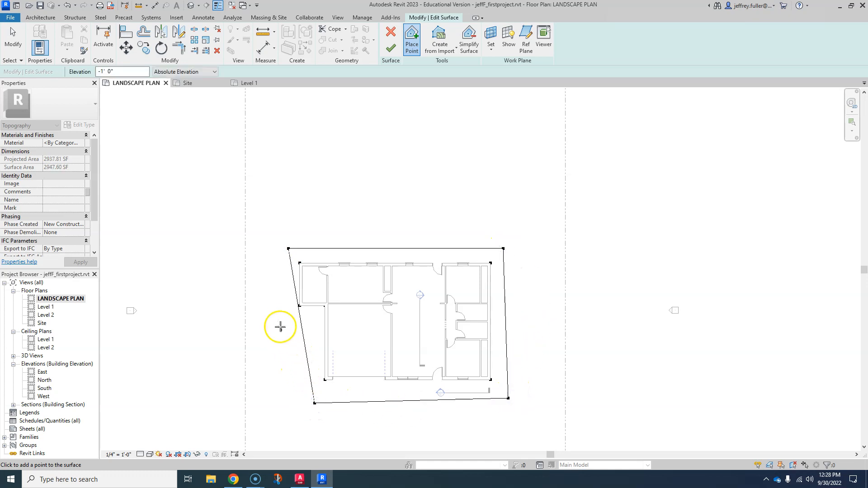
left_click(280, 317)
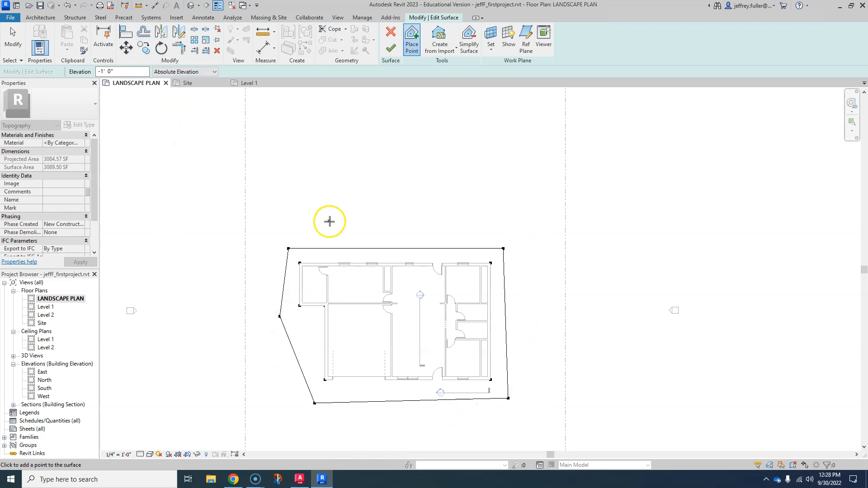
- Add toposurface points at elevation -2' 0" on both south property corners and one beyond each side property line
scroll(329, 221, "down", 2)
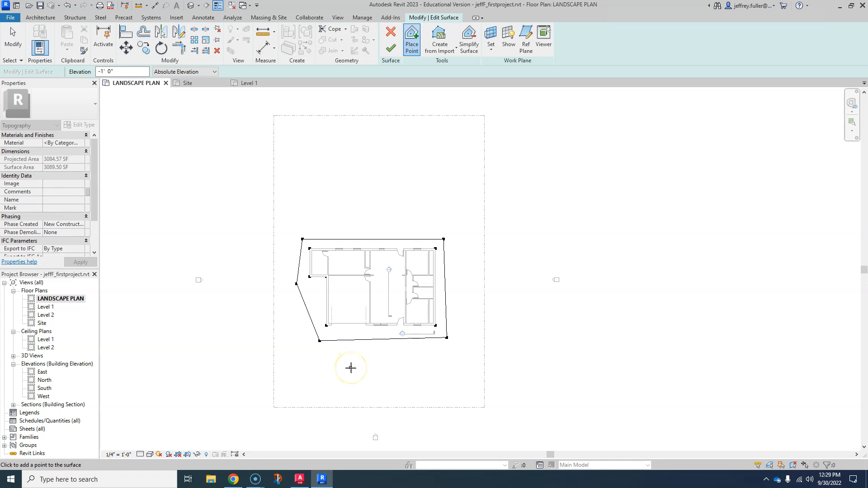
middle_click_drag(351, 368, 339, 361)
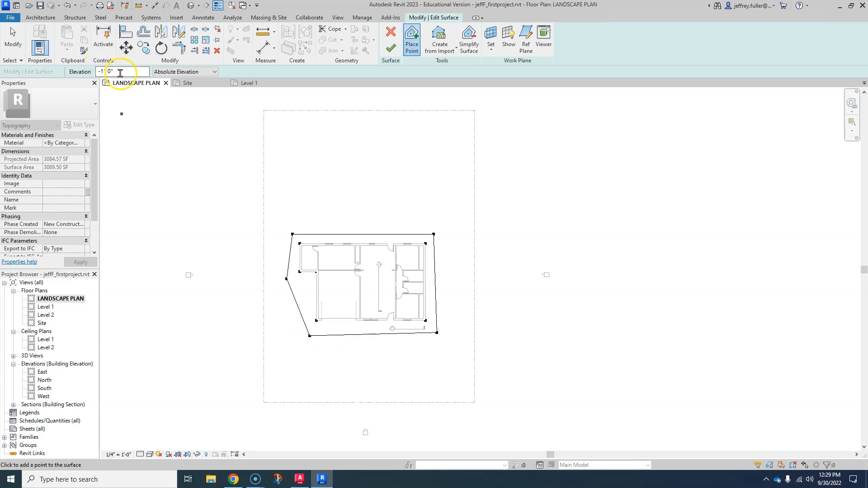
left_click_drag(118, 73, 58, 66)
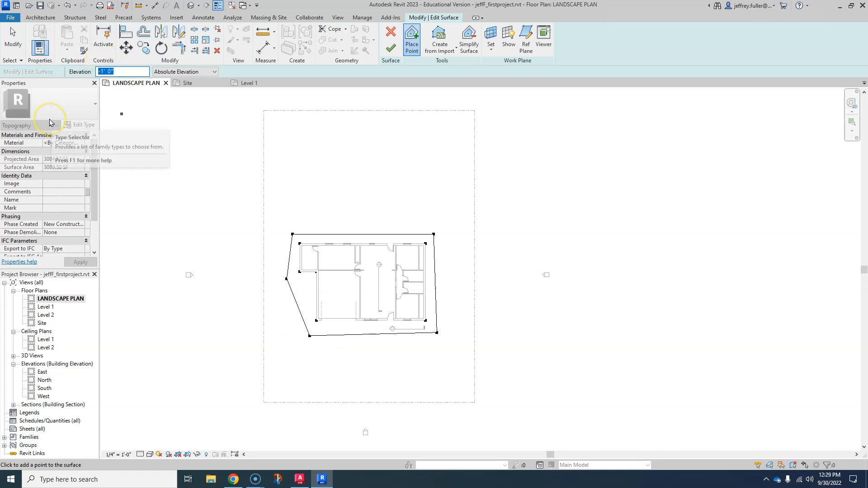
key("Return")
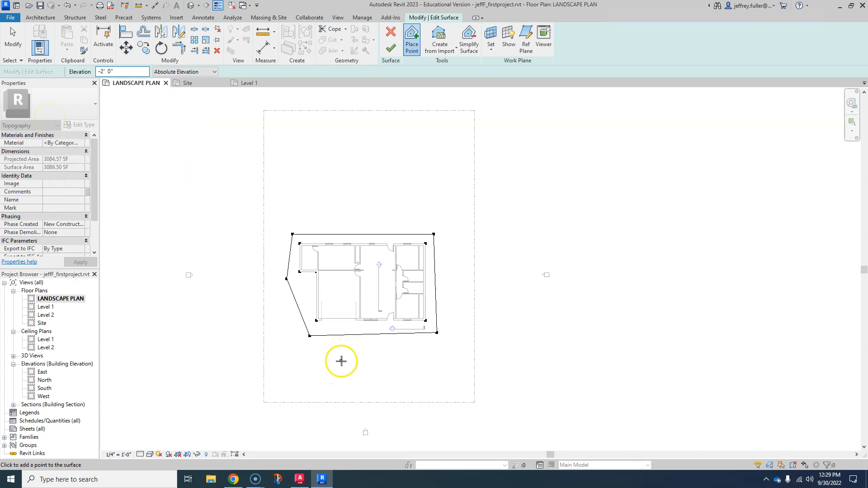
left_click(265, 402)
left_click(474, 402)
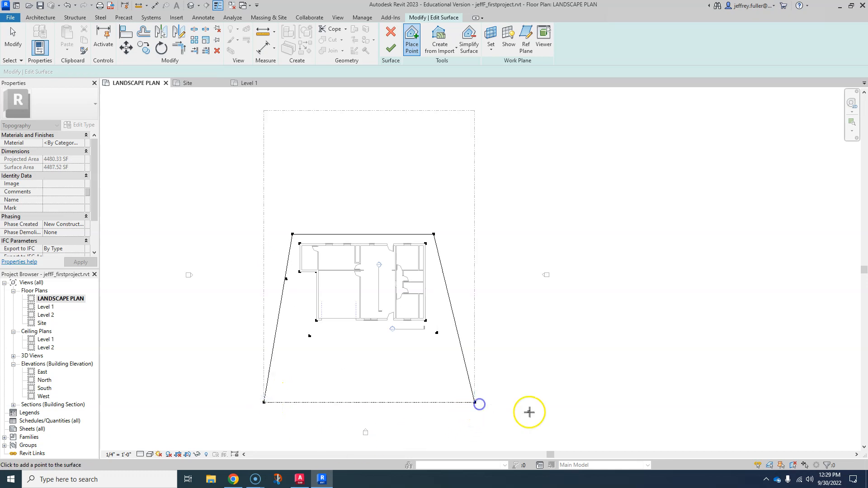
left_click(505, 317)
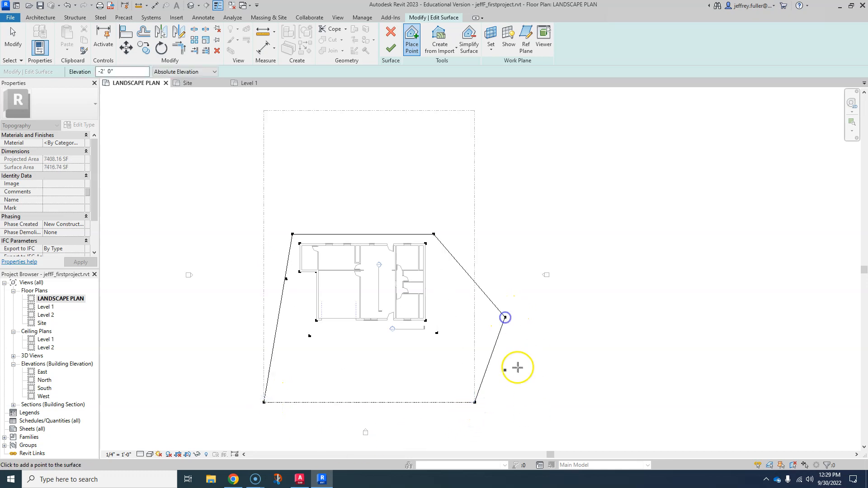
left_click(217, 306)
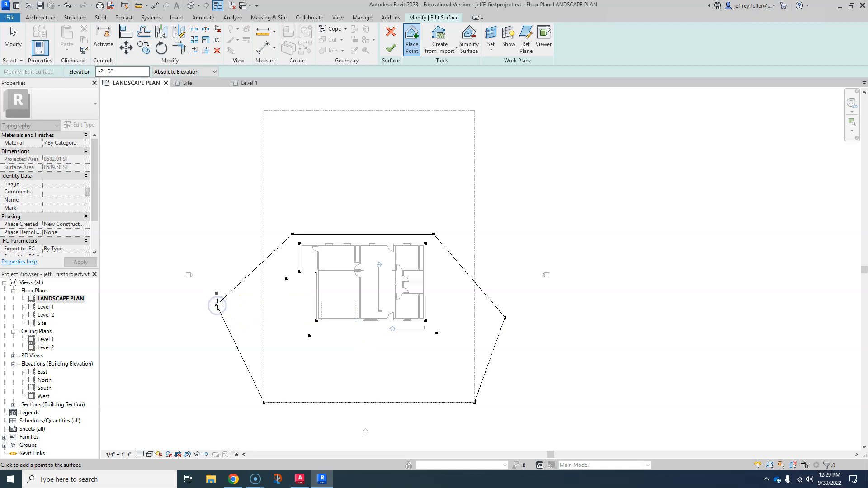
- Add four toposurface points at elevation 2' 0" in an arc around the north side of the house, reaching past both side property lines
middle_click_drag(223, 262, 187, 290)
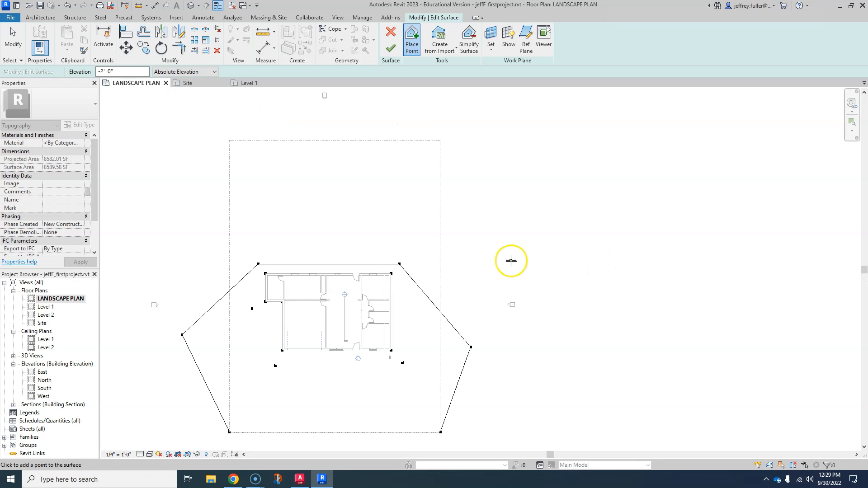
middle_click_drag(504, 258, 523, 256)
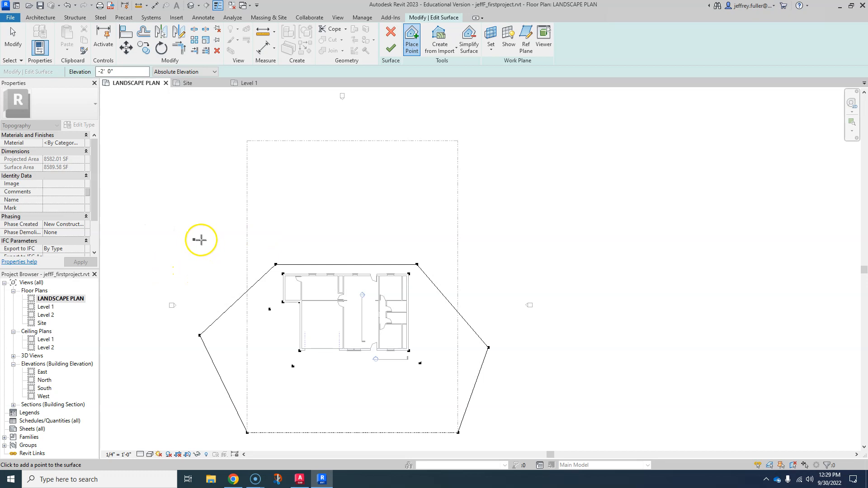
middle_click_drag(529, 270, 494, 286)
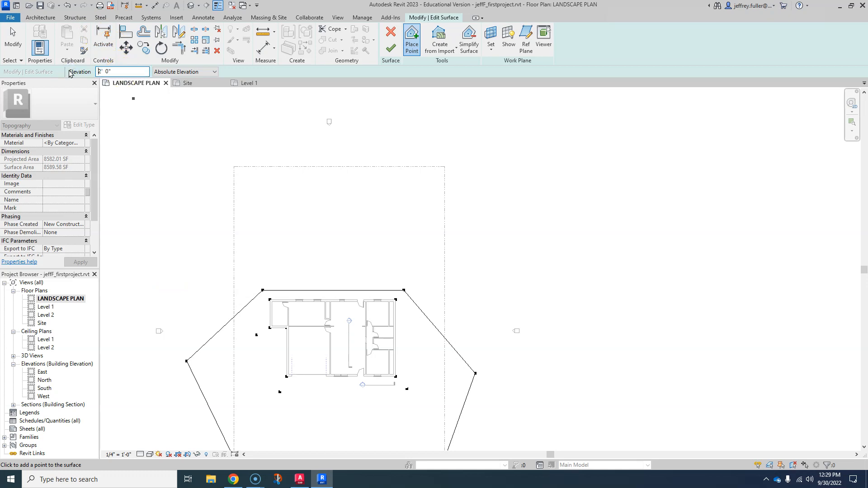
left_click(175, 315)
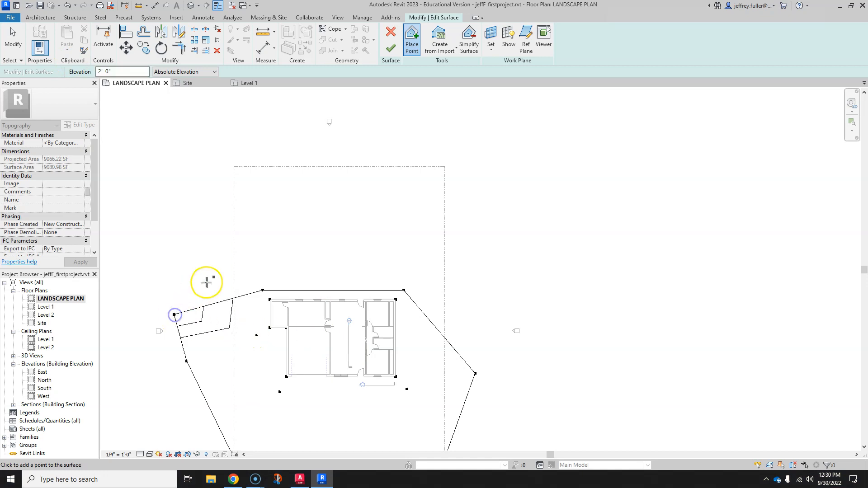
left_click(249, 253)
left_click(412, 238)
left_click(514, 314)
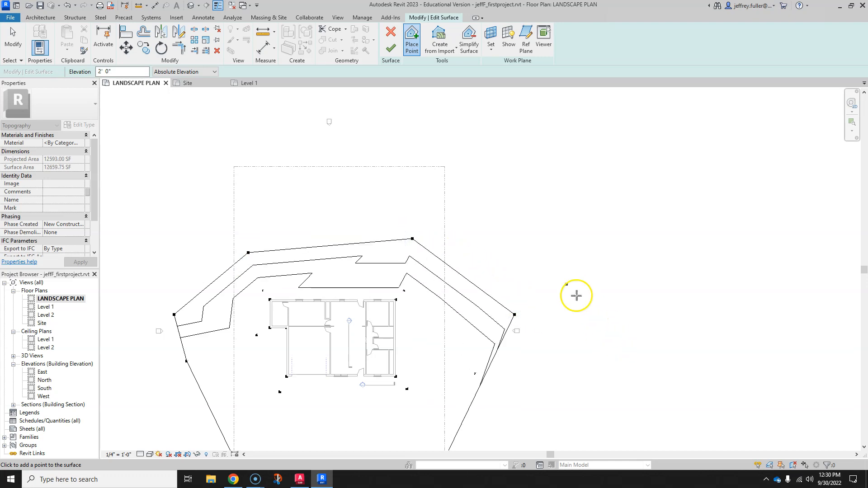
- Add seven toposurface points at elevation 4' 0" in a wider arc along the north property line and beyond both sides of the lot
left_click(124, 72)
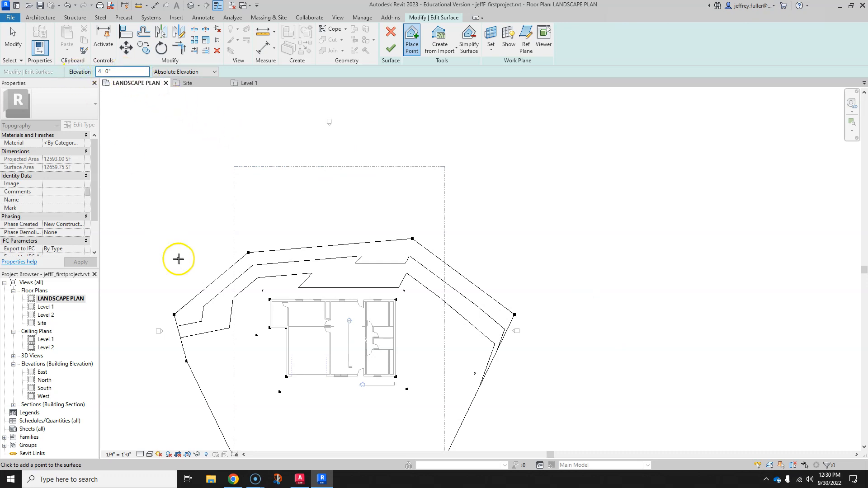
left_click(158, 265)
left_click(229, 190)
left_click(357, 166)
left_click(511, 170)
left_click(637, 308)
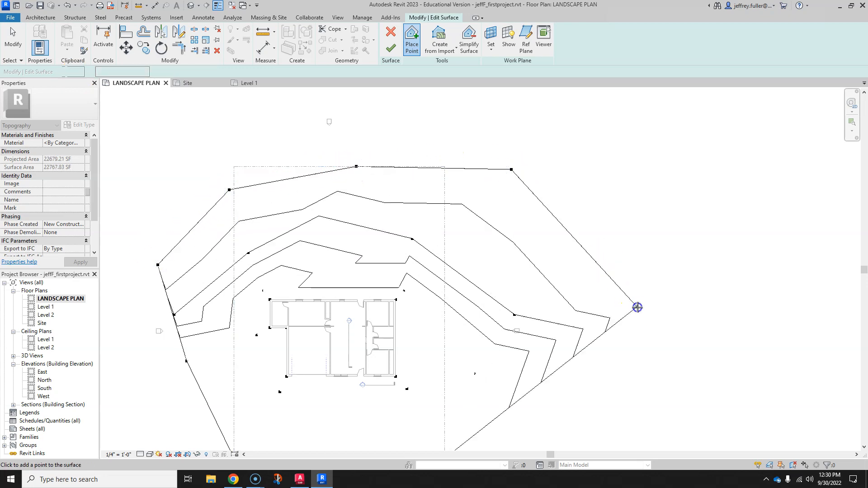
left_click(122, 299)
left_click(131, 213)
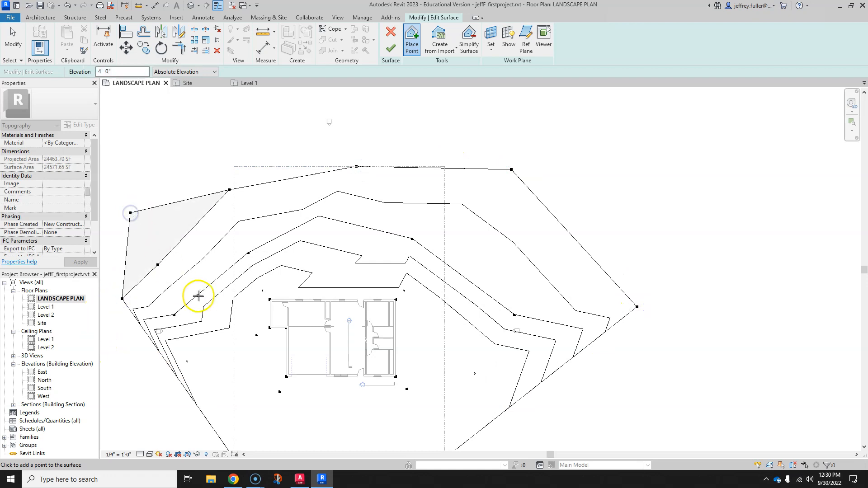
- Add five toposurface points at elevation 5' 0" in an outermost arc north of the lot, with one at each far side
middle_click_drag(199, 294, 150, 354)
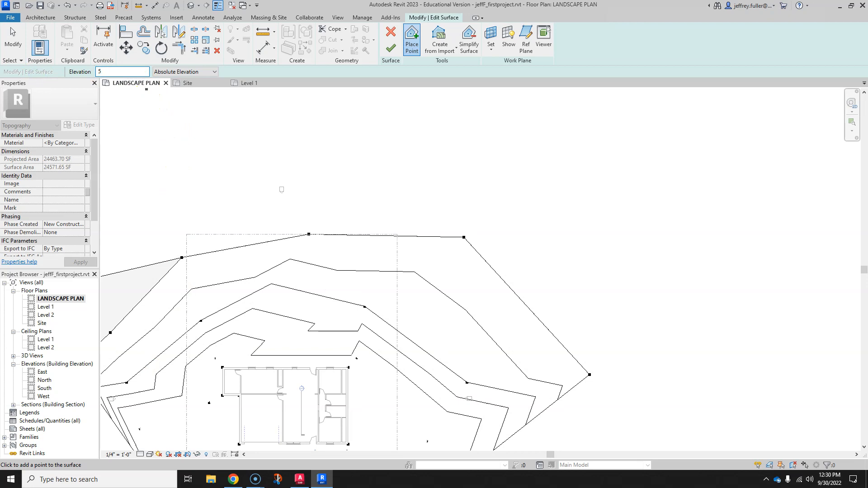
scroll(252, 195, "down", 3)
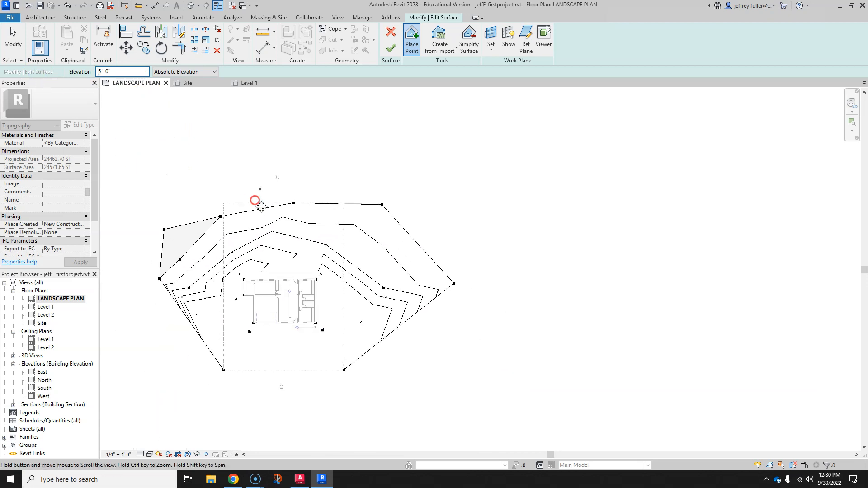
left_click(198, 133)
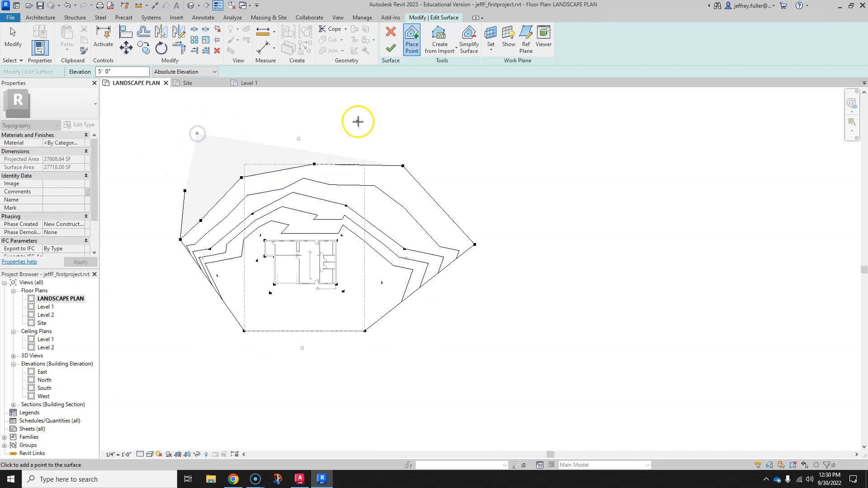
left_click(341, 117)
left_click(444, 134)
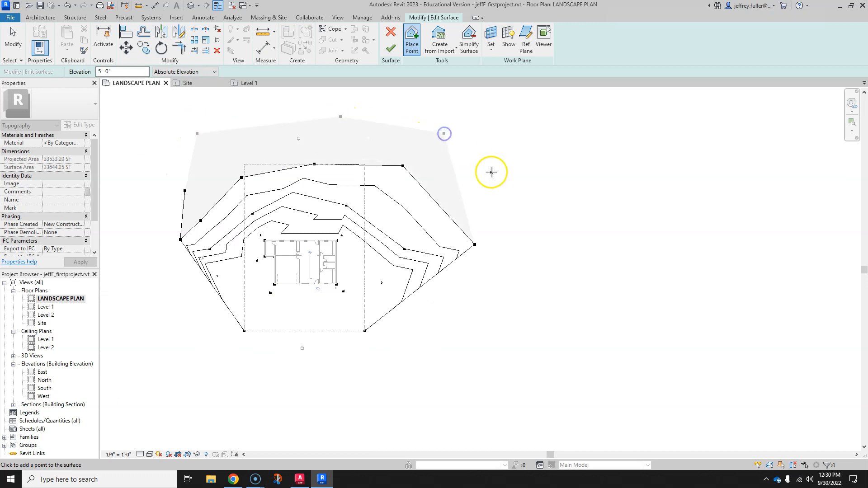
left_click(505, 195)
left_click(142, 193)
scroll(272, 359, "up", 2)
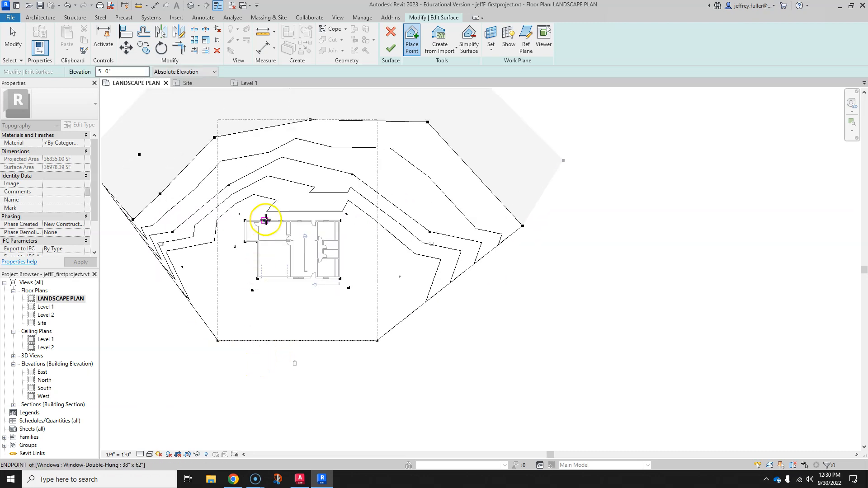
- Add a toposurface point at elevation -2' 0" beyond each south property corner and finish the surface
left_click_drag(132, 72, 40, 71)
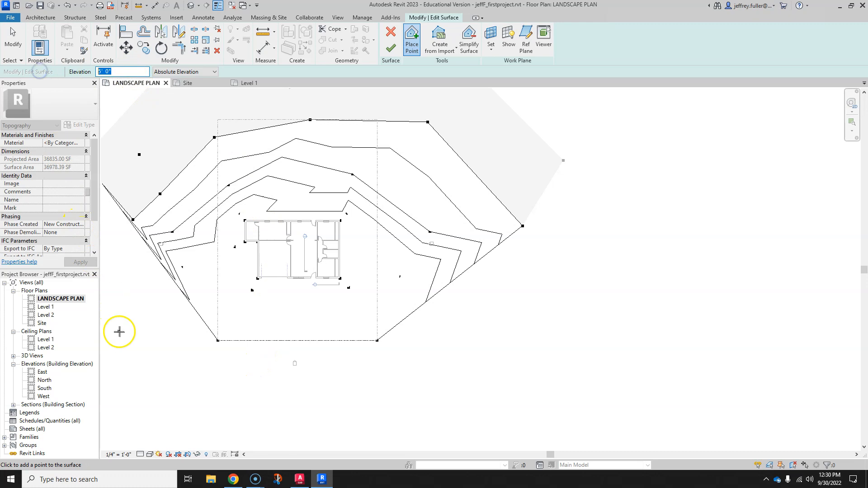
middle_click_drag(163, 346, 186, 349)
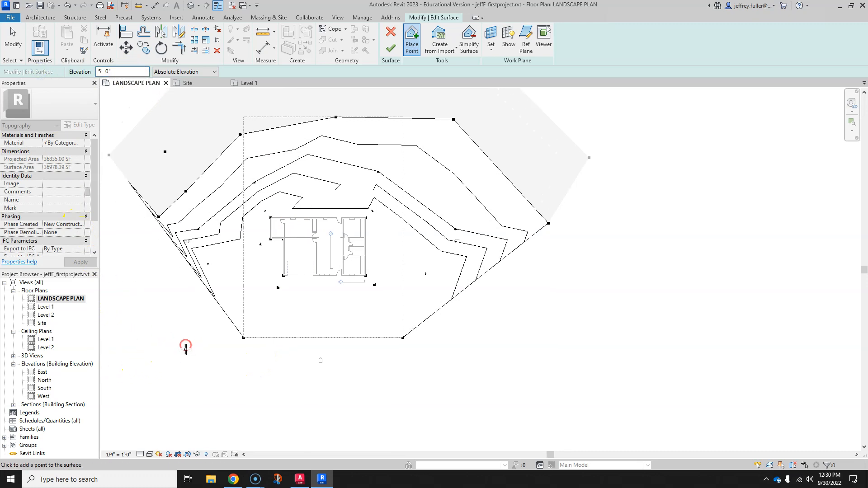
left_click_drag(122, 71, 98, 72)
left_click(180, 342)
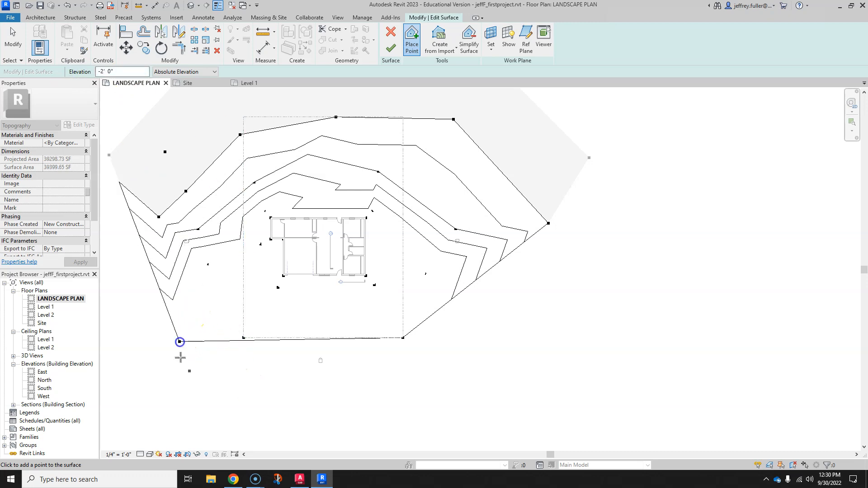
left_click(541, 351)
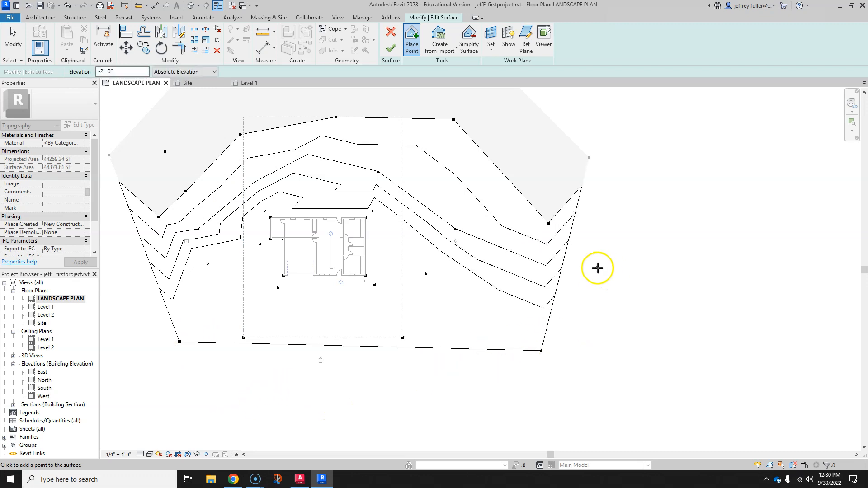
middle_click_drag(597, 268, 592, 291)
left_click(390, 47)
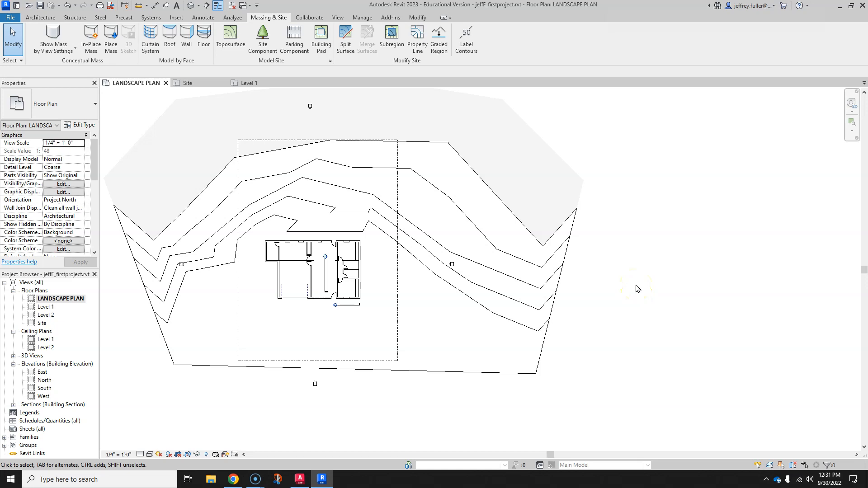
- Reopen the toposurface for editing to check the elevations of a point west of the house and an outer northern boundary point
left_click(233, 54)
left_click(554, 295)
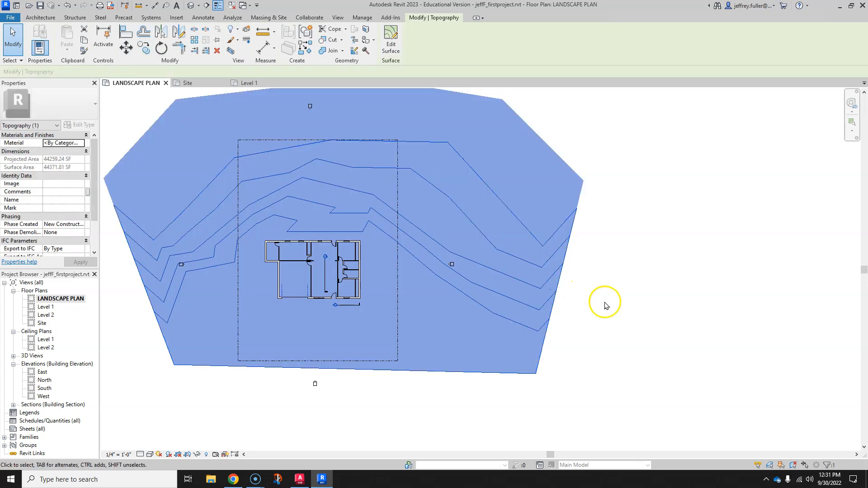
left_click(393, 42)
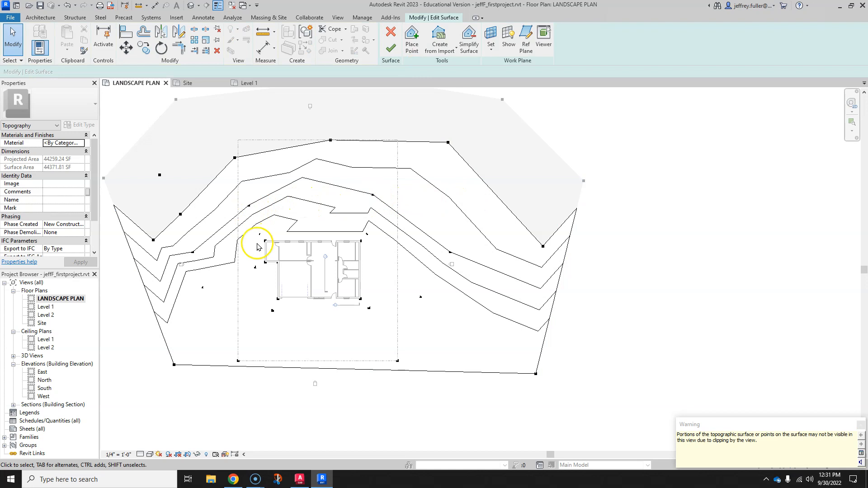
left_click(254, 268)
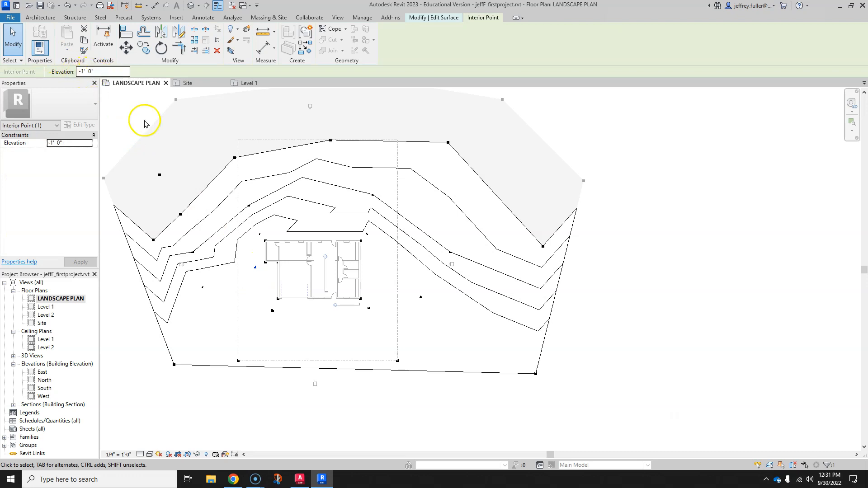
middle_click_drag(199, 143, 201, 166)
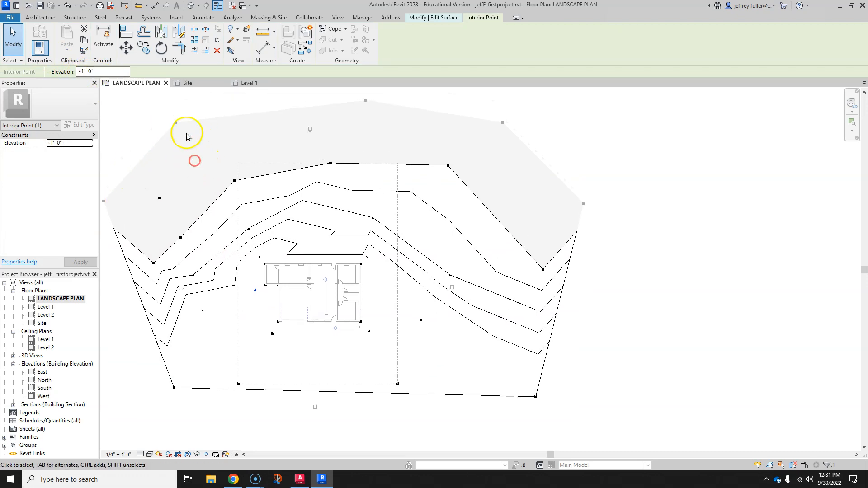
left_click(176, 123)
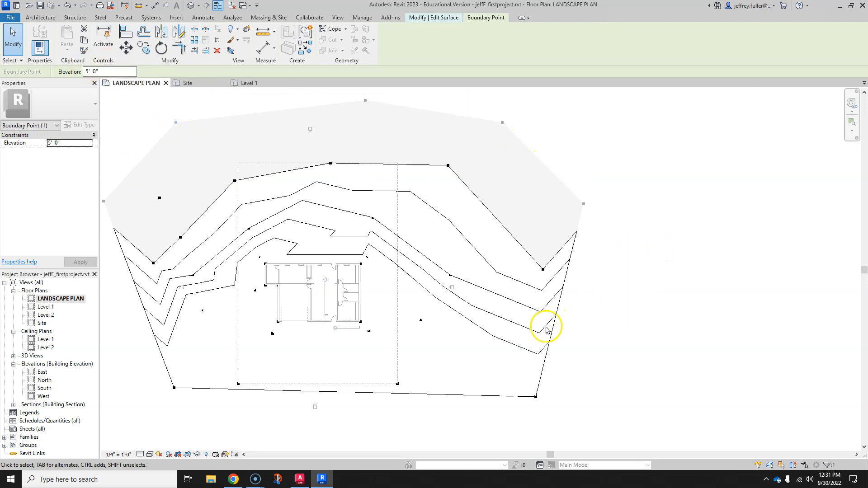
middle_click_drag(536, 324, 544, 296)
middle_click_drag(505, 320, 523, 350)
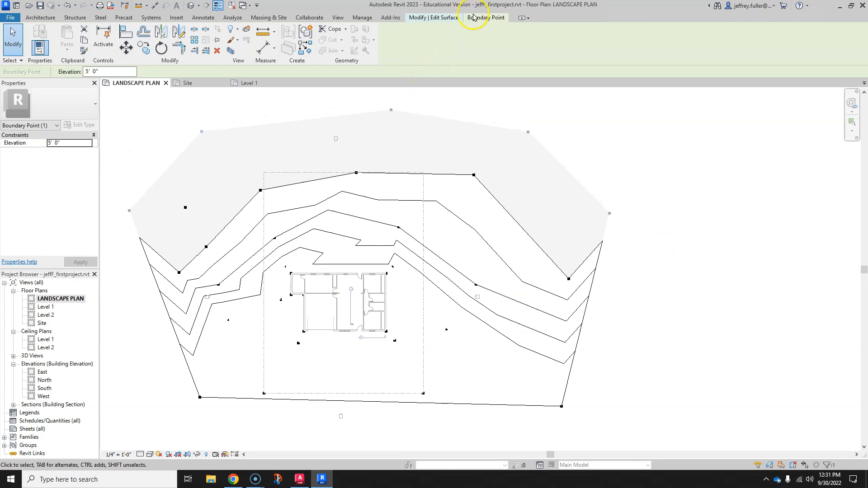
left_click(437, 17)
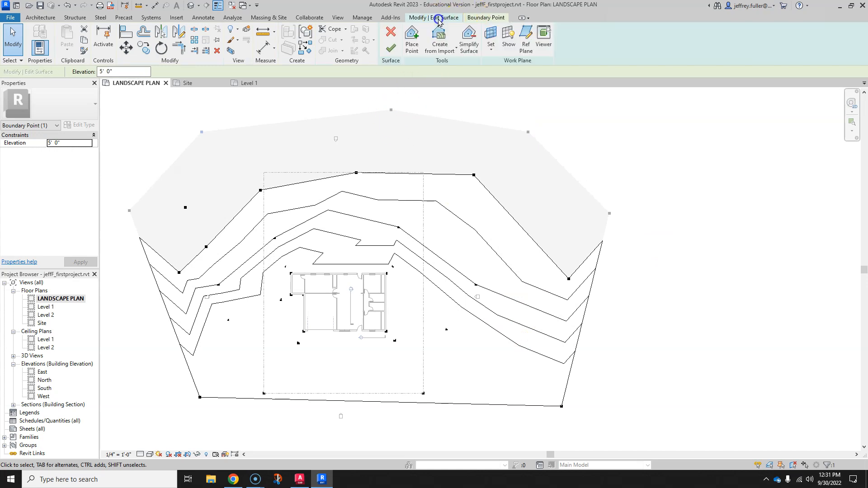
left_click(390, 49)
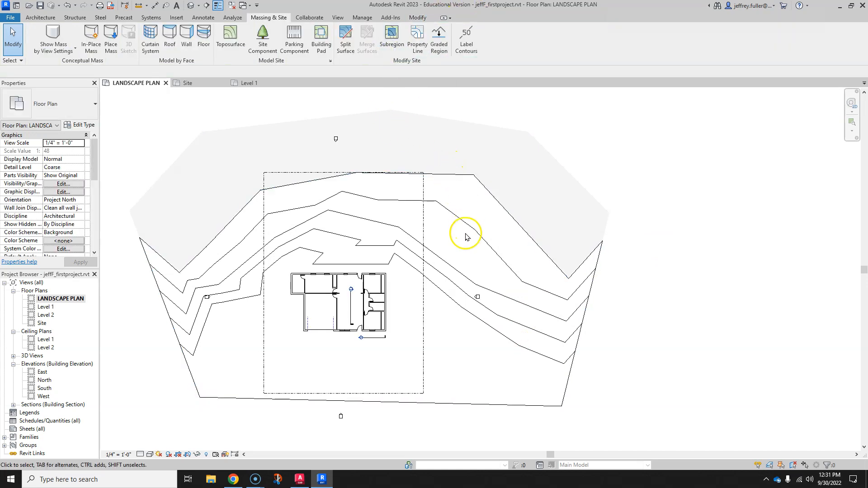
middle_click_drag(576, 280, 574, 272)
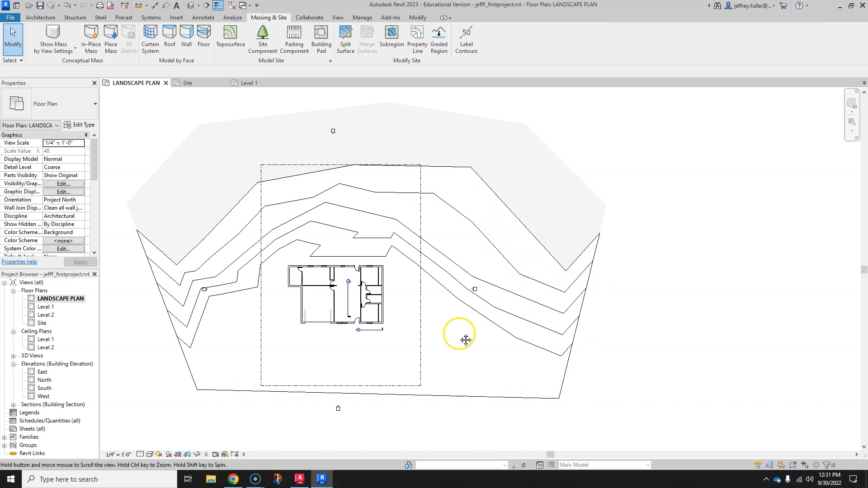
middle_click_drag(465, 339, 479, 315)
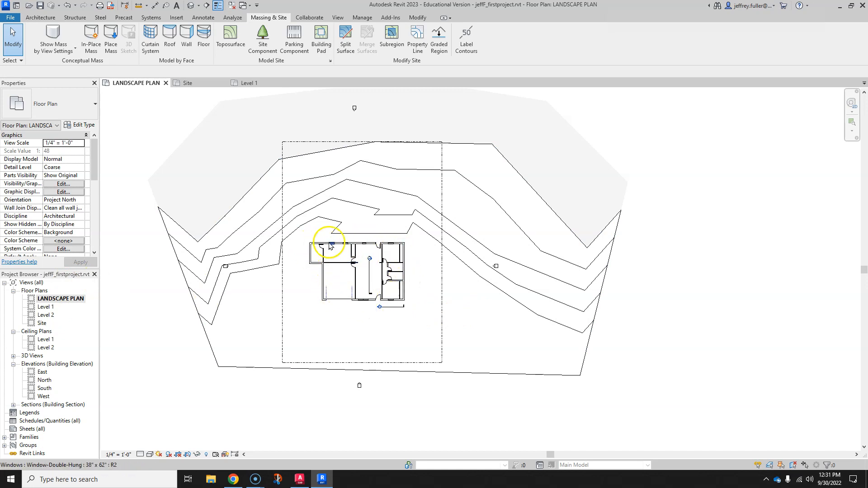
scroll(352, 268, "up", 3)
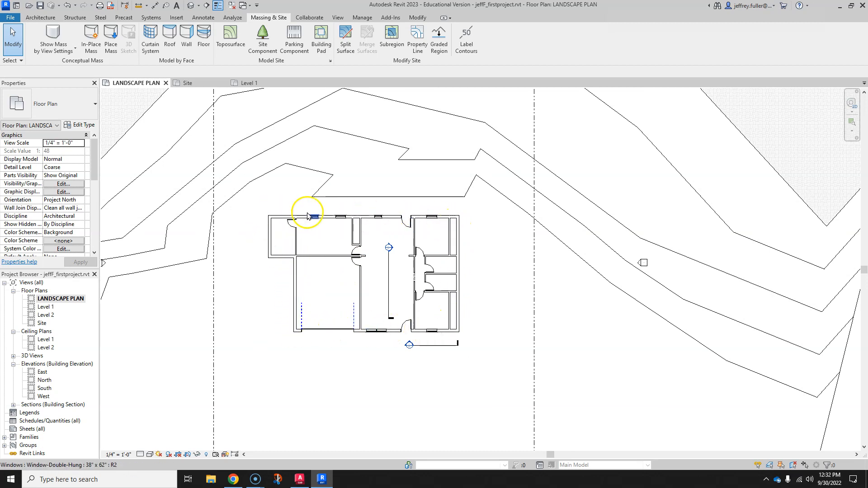
scroll(449, 212, "down", 4)
middle_click_drag(450, 231, 431, 244)
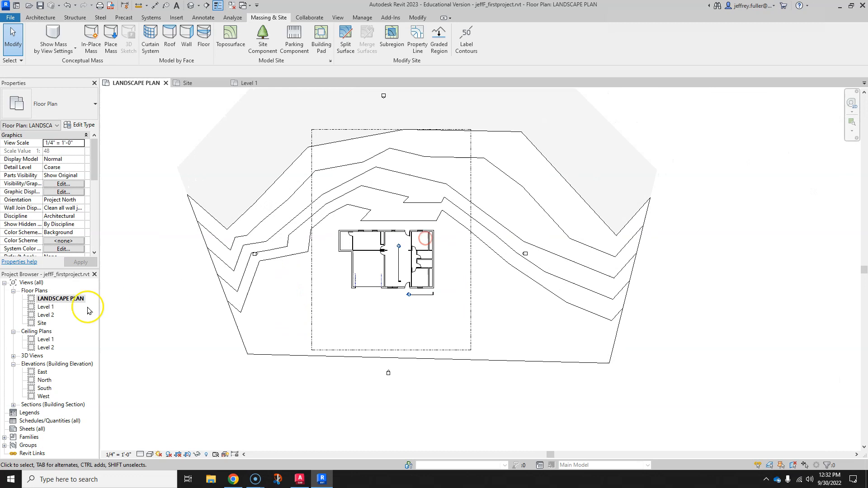
- Compare how the toposurface and house appear in the Site and LANDSCAPE PLAN floor plans, ending in LANDSCAPE PLAN
right_click(47, 324)
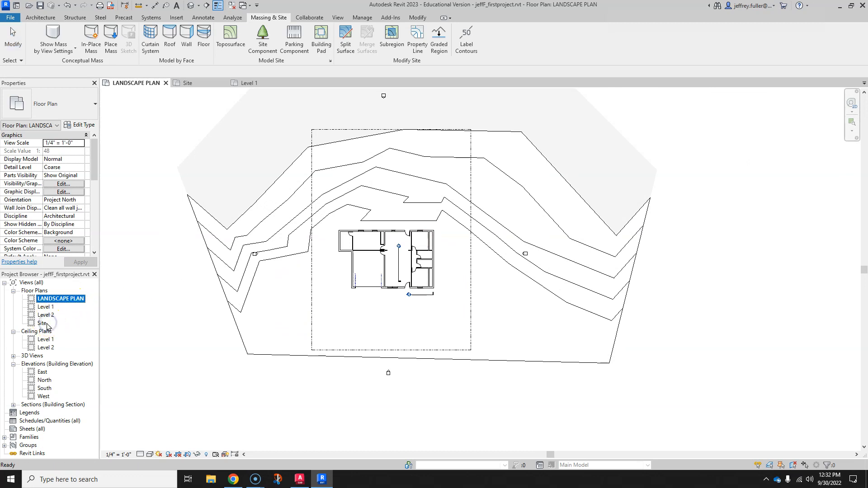
double_click(47, 324)
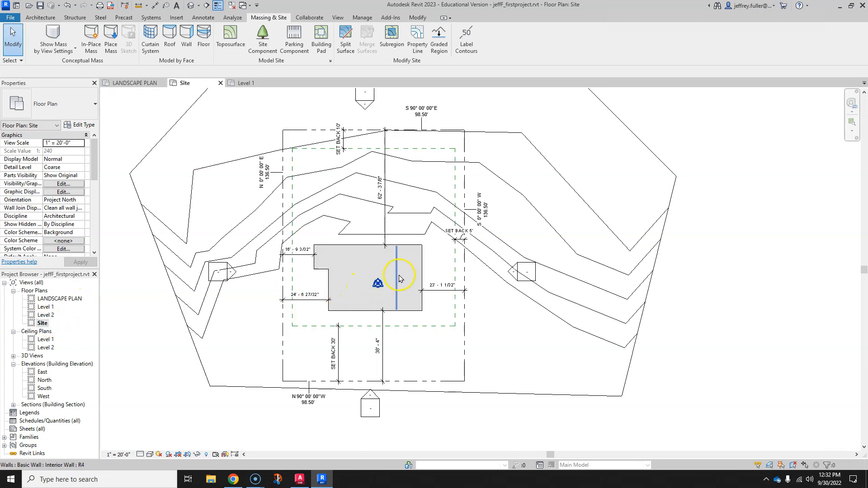
double_click(55, 297)
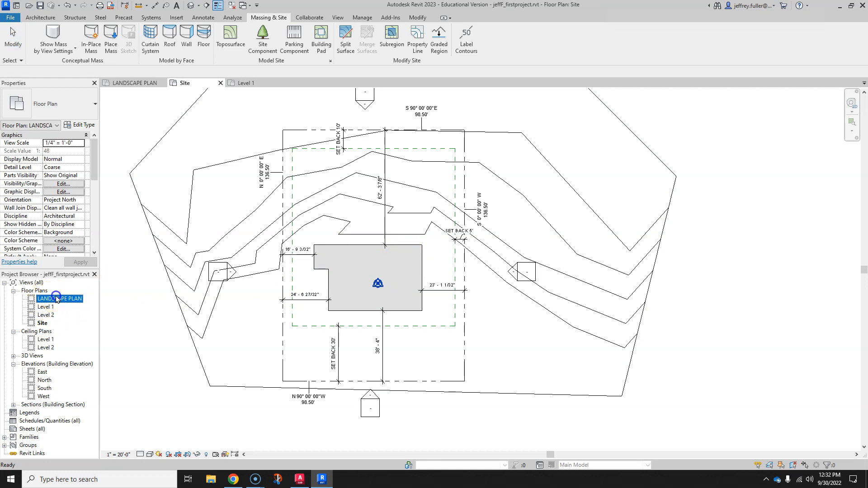
middle_click_drag(231, 275, 230, 311)
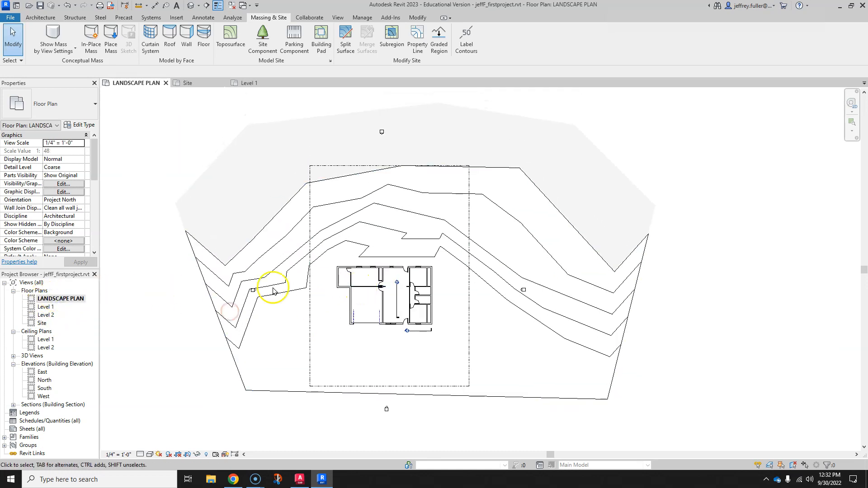
left_click(50, 324)
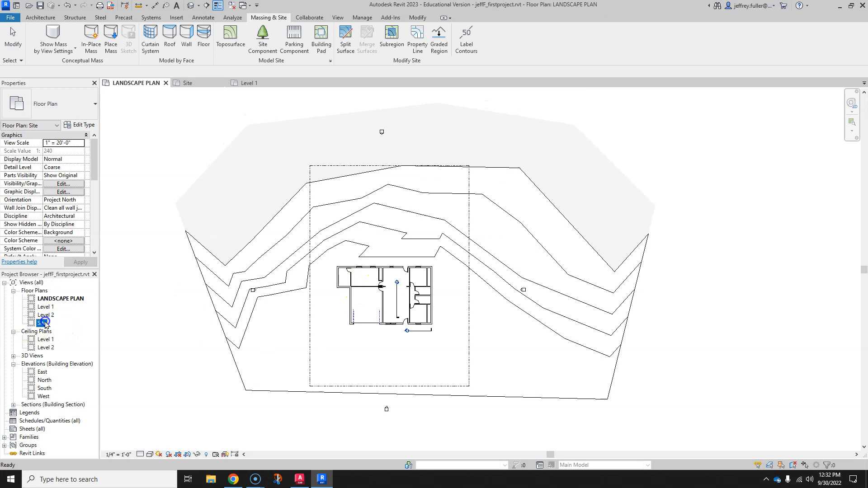
left_click(48, 300)
double_click(48, 300)
middle_click_drag(161, 280, 176, 294)
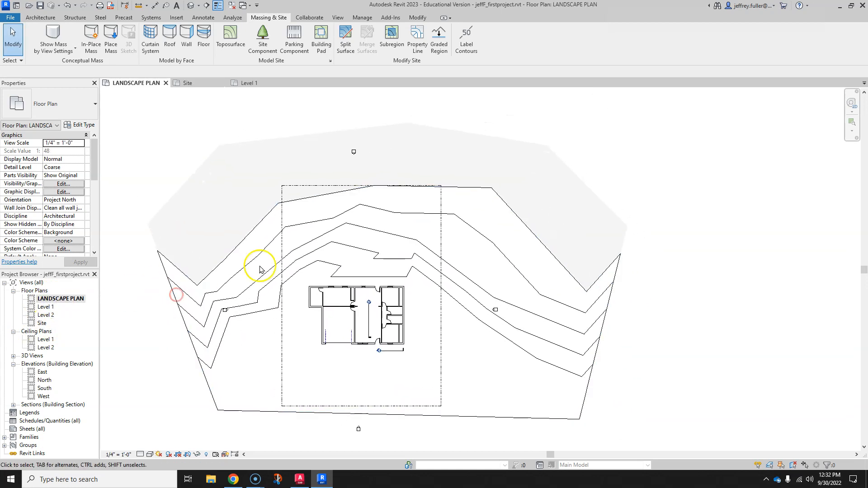
middle_click_drag(283, 306, 285, 297)
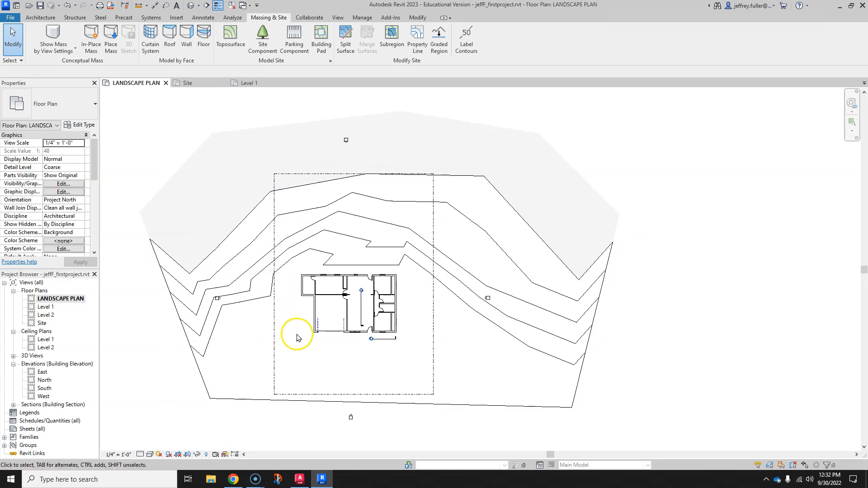
scroll(335, 359, "up", 4)
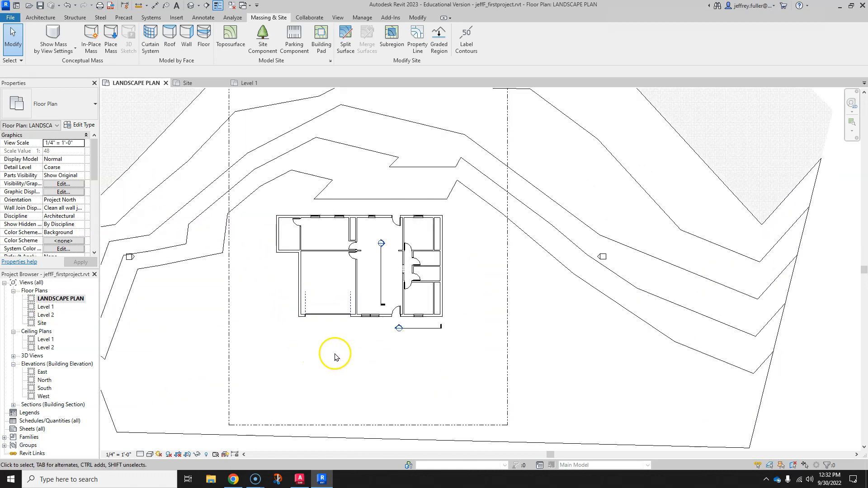
middle_click_drag(334, 354, 311, 302)
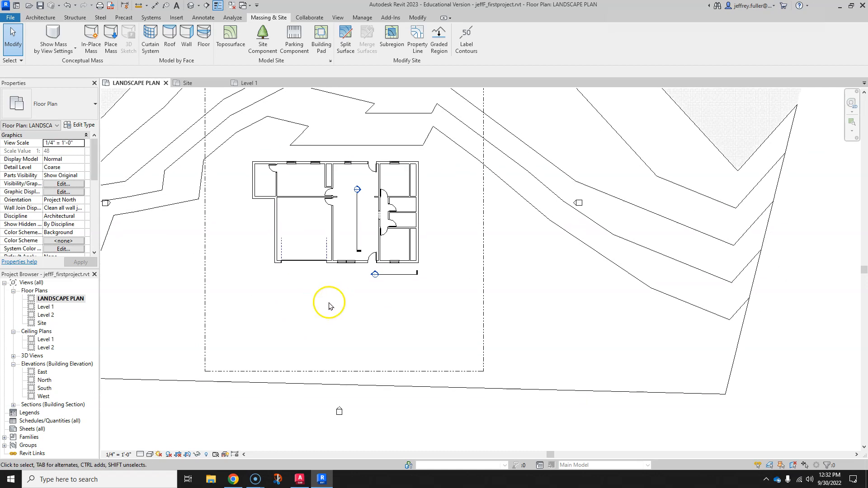
scroll(329, 319, "down", 2)
middle_click_drag(329, 319, 349, 343)
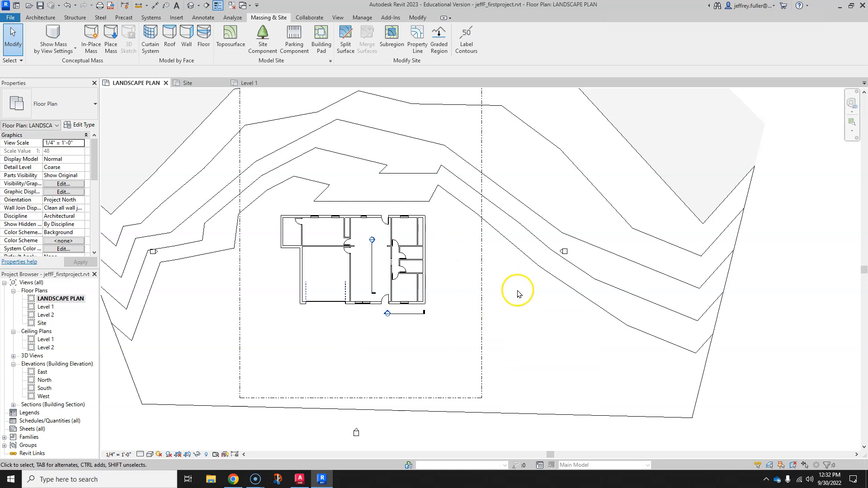